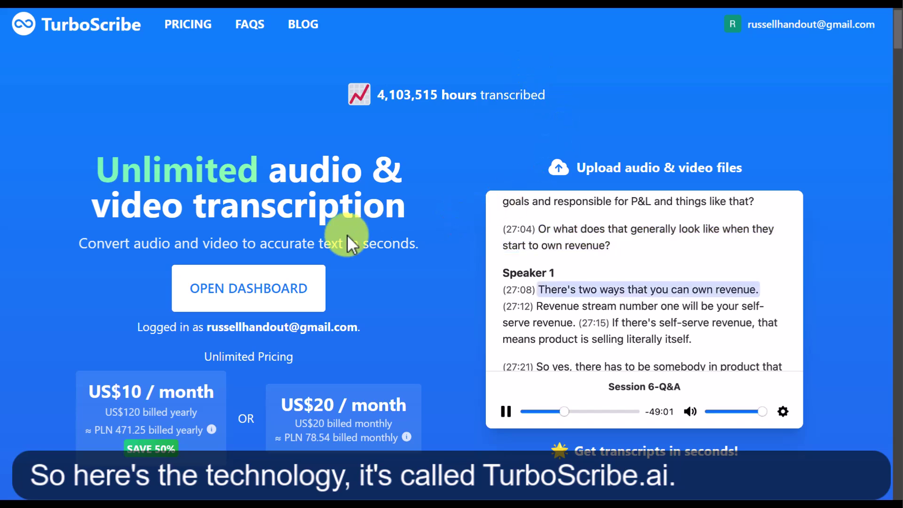
# Step: Open the TurboScribe dashboard with its list of Recent Files
pyautogui.click(233, 292)
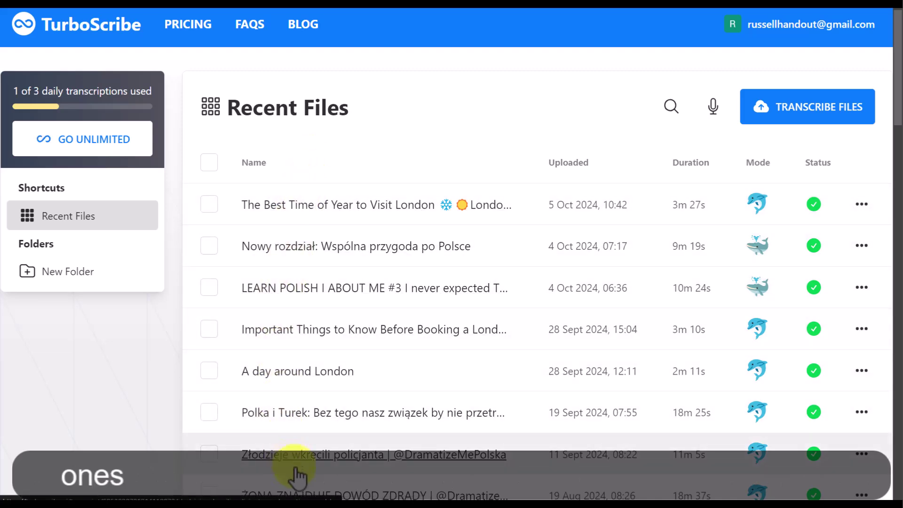
# Step: Open the London travel transcript from Recent Files
pyautogui.moveTo(898, 111); pyautogui.dragTo(893, 80)
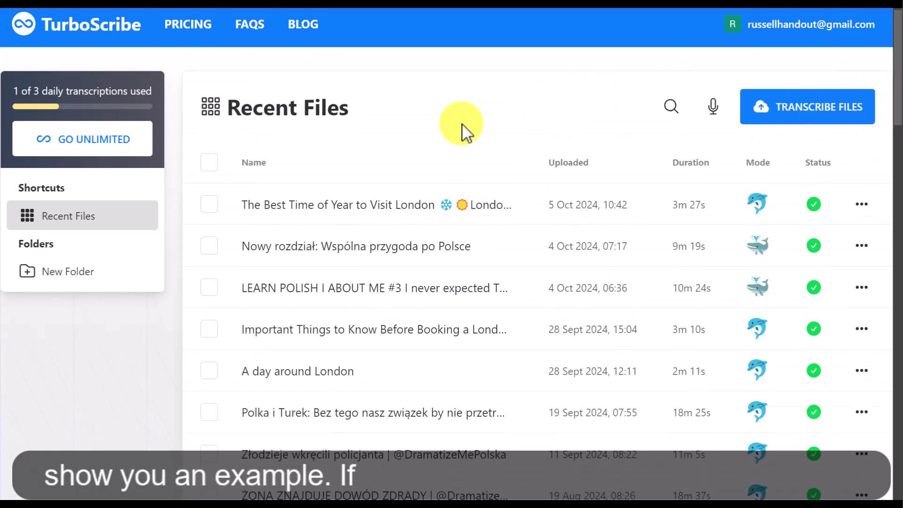
pyautogui.click(342, 210)
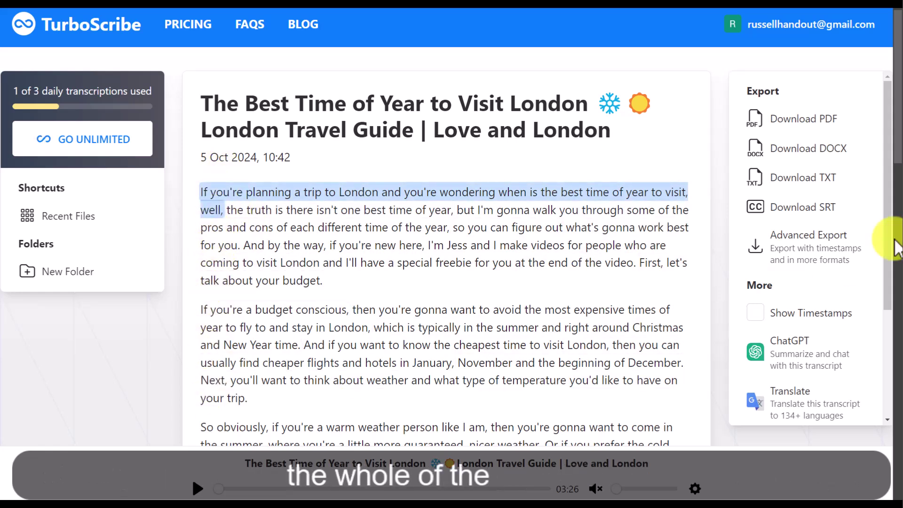
pyautogui.moveTo(895, 144)
pyautogui.mouseDown()
pyautogui.moveTo(890, 212)
pyautogui.moveTo(895, 141)
pyautogui.mouseUp()
# Step: Turn the player volume up to full and play the transcript's audio
pyautogui.click(233, 489)
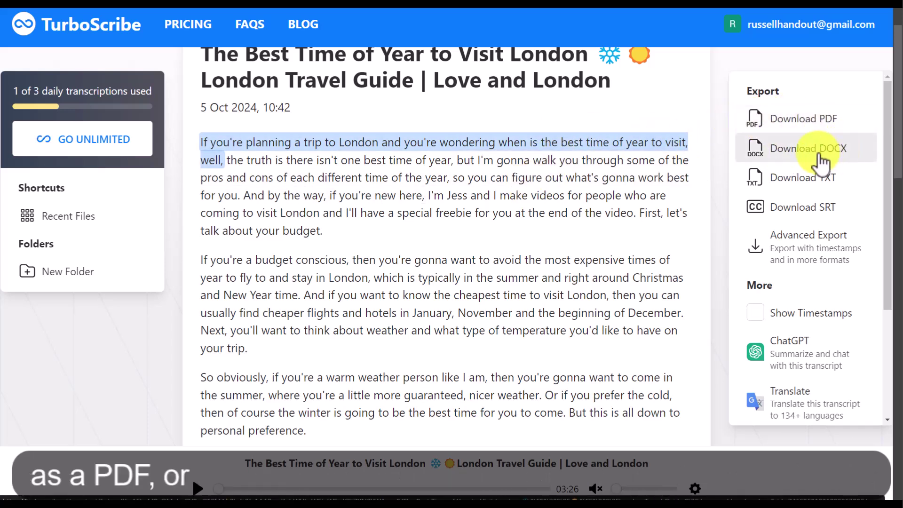
pyautogui.moveTo(890, 166); pyautogui.dragTo(887, 283)
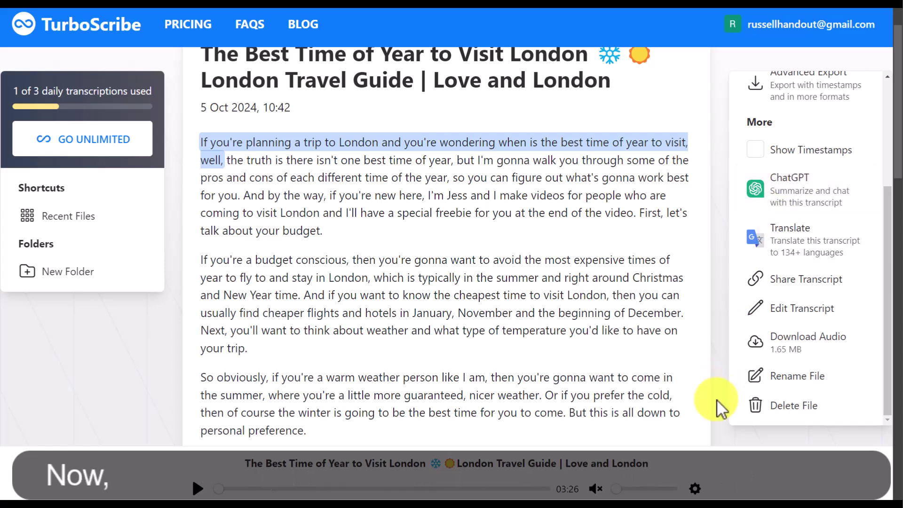
pyautogui.moveTo(640, 489); pyautogui.dragTo(673, 489)
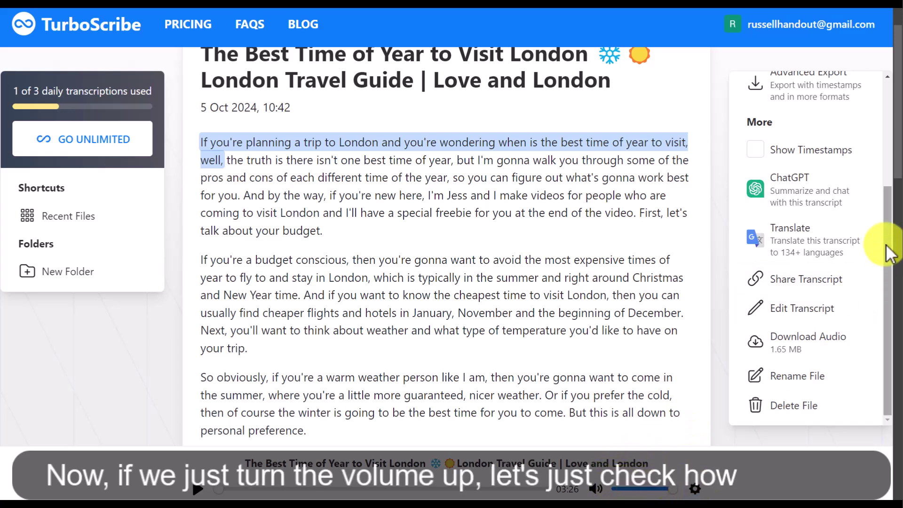
pyautogui.click(198, 489)
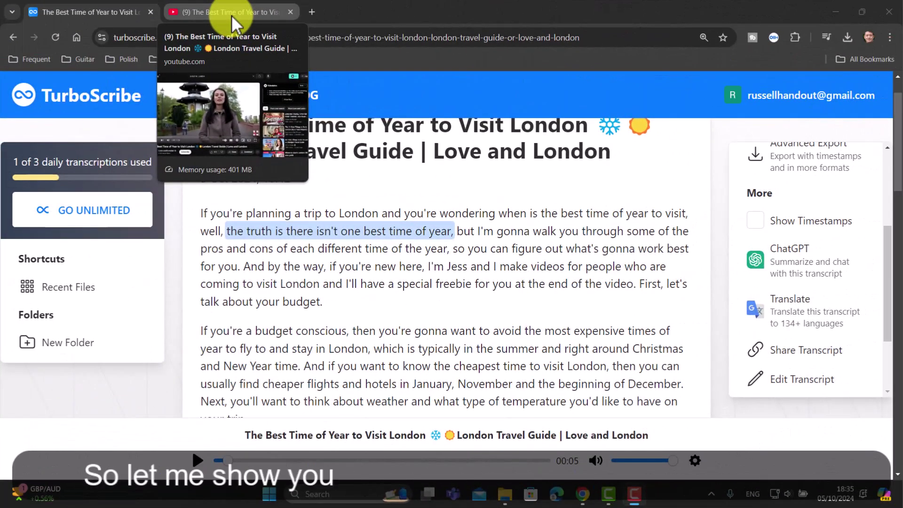
# Step: Copy the London video's YouTube web address and return to the TurboScribe transcript
pyautogui.click(231, 14)
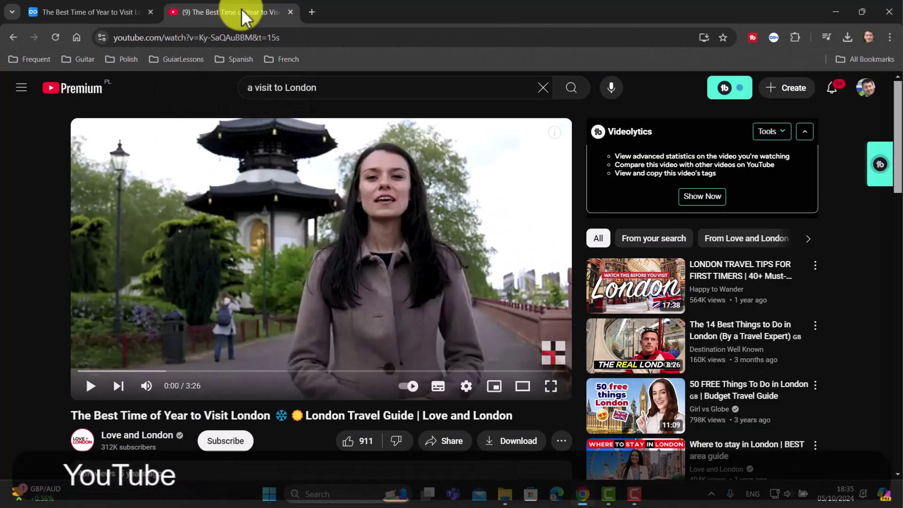
pyautogui.click(216, 38)
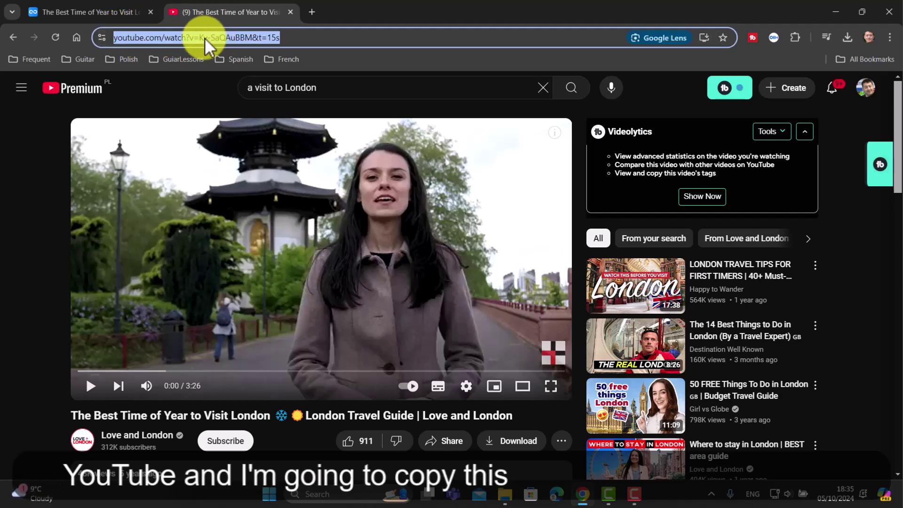
pyautogui.rightClick(234, 46)
pyautogui.click(268, 148)
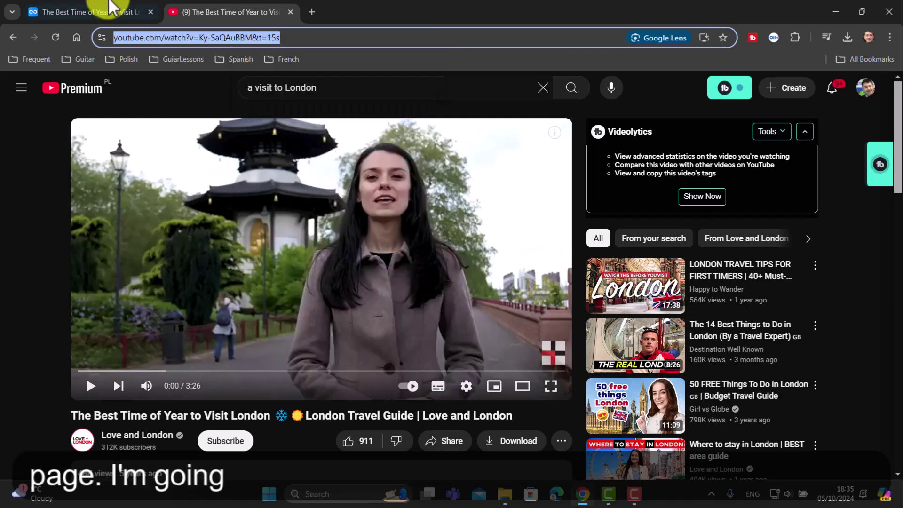
pyautogui.click(90, 12)
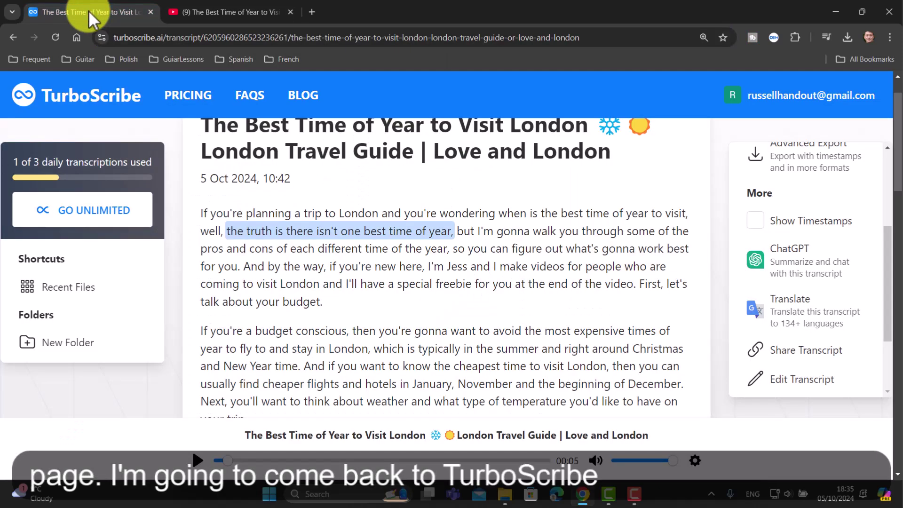
# Step: Start a new transcription and import the London video from its pasted YouTube link
pyautogui.click(51, 107)
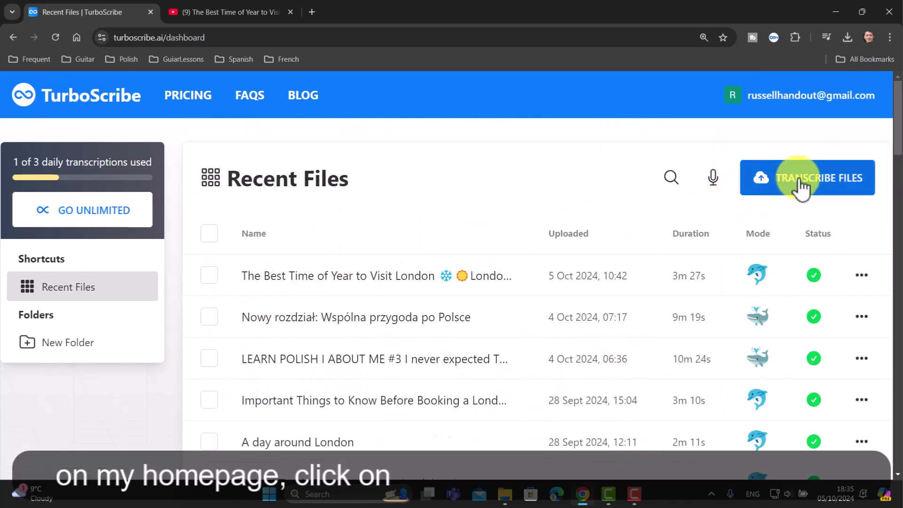
pyautogui.click(801, 184)
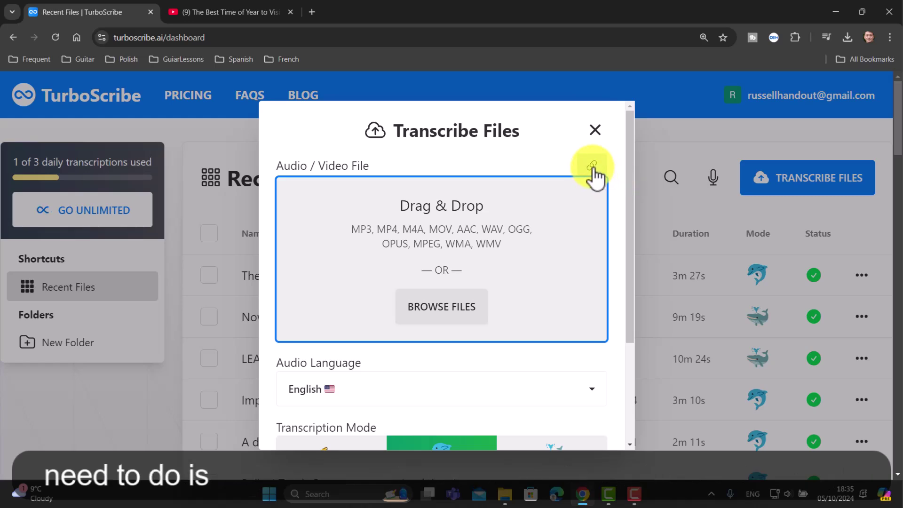
pyautogui.click(593, 168)
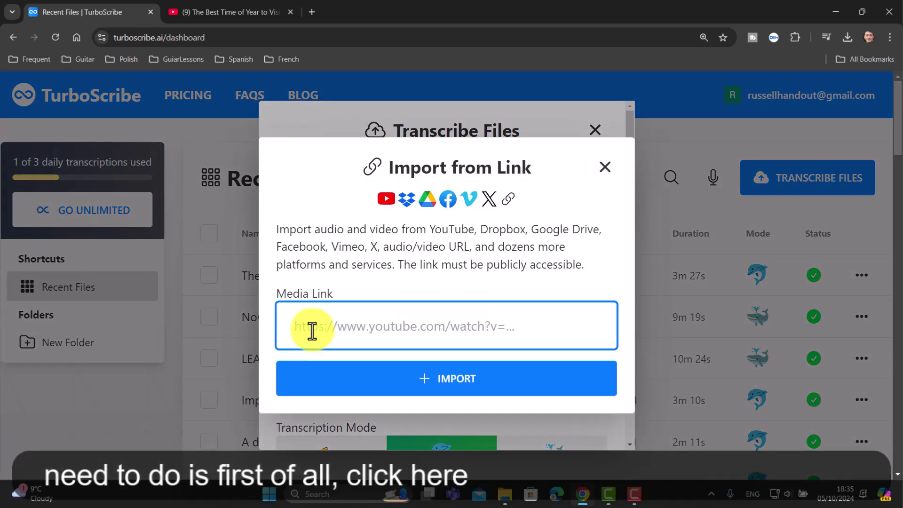
pyautogui.hotkey('ctrl', 'v')
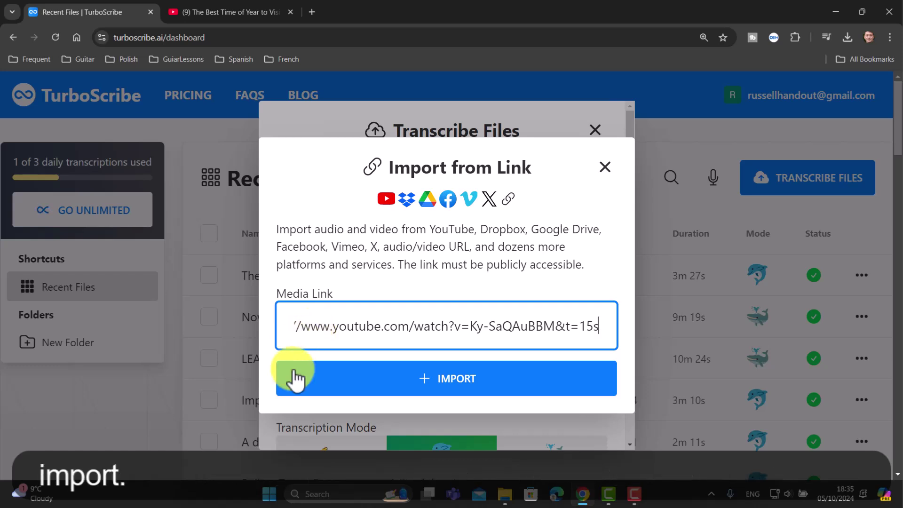
pyautogui.click(452, 385)
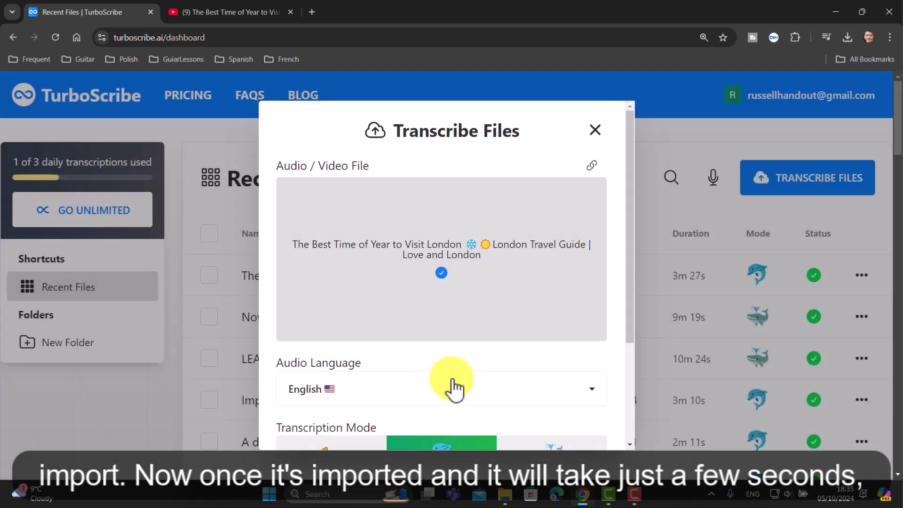
# Step: Transcribe the imported London video in English using Whale mode
pyautogui.click(586, 397)
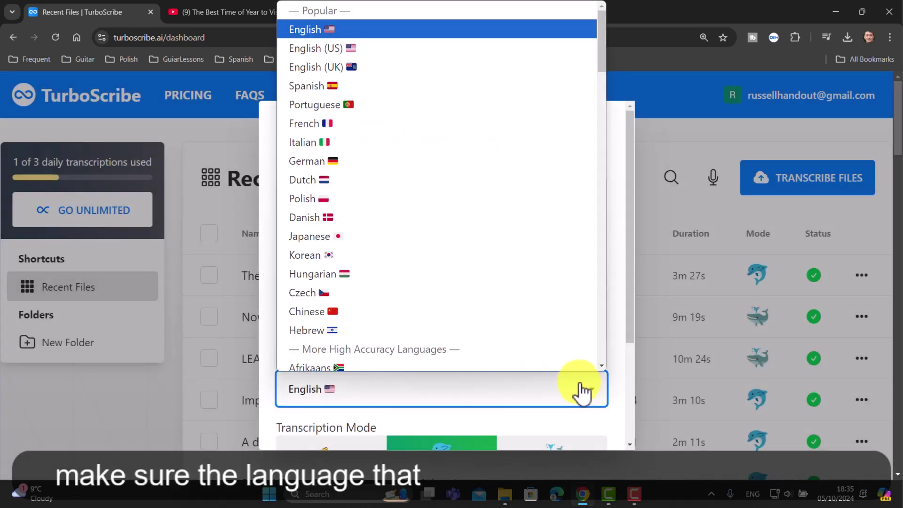
pyautogui.click(315, 31)
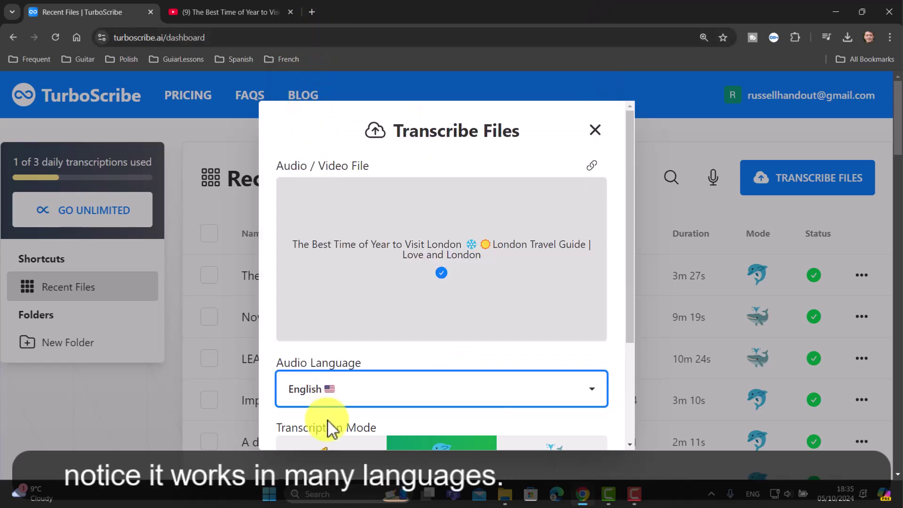
pyautogui.moveTo(633, 311); pyautogui.dragTo(621, 390)
pyautogui.moveTo(431, 366)
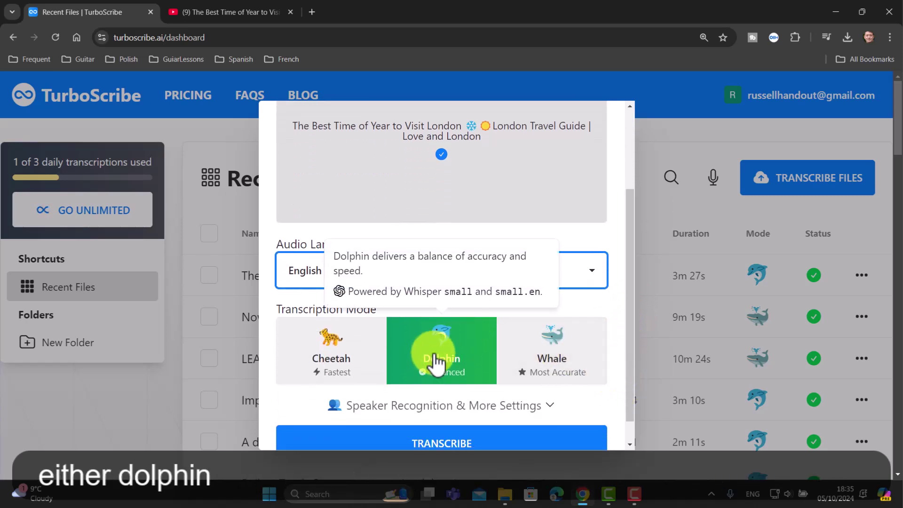
pyautogui.moveTo(561, 363)
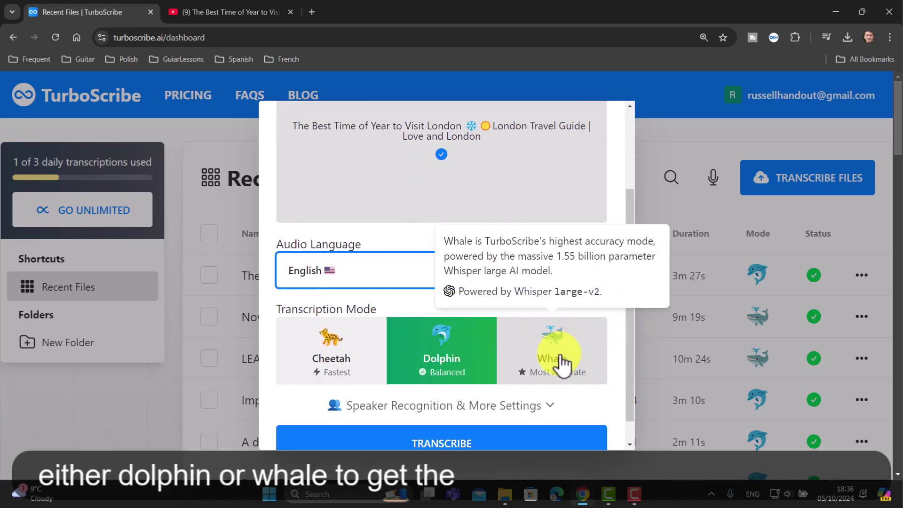
pyautogui.click(561, 363)
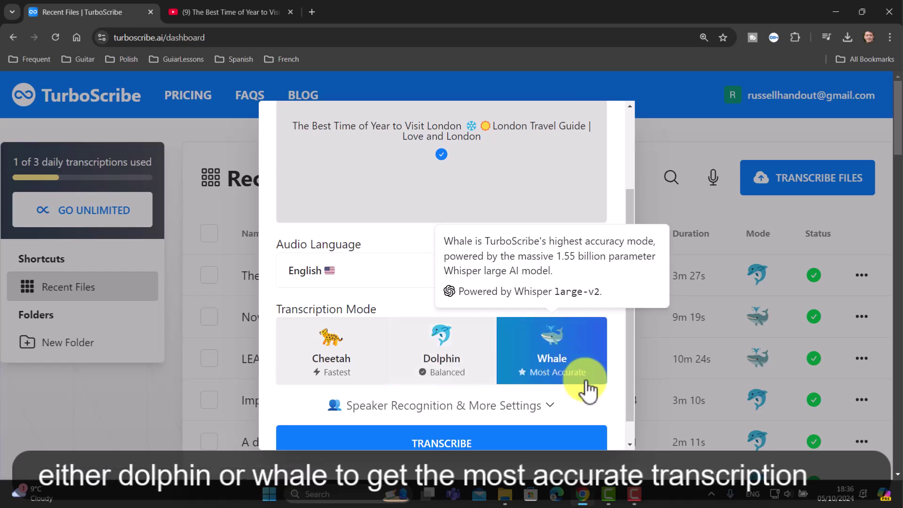
pyautogui.moveTo(633, 366); pyautogui.dragTo(629, 388)
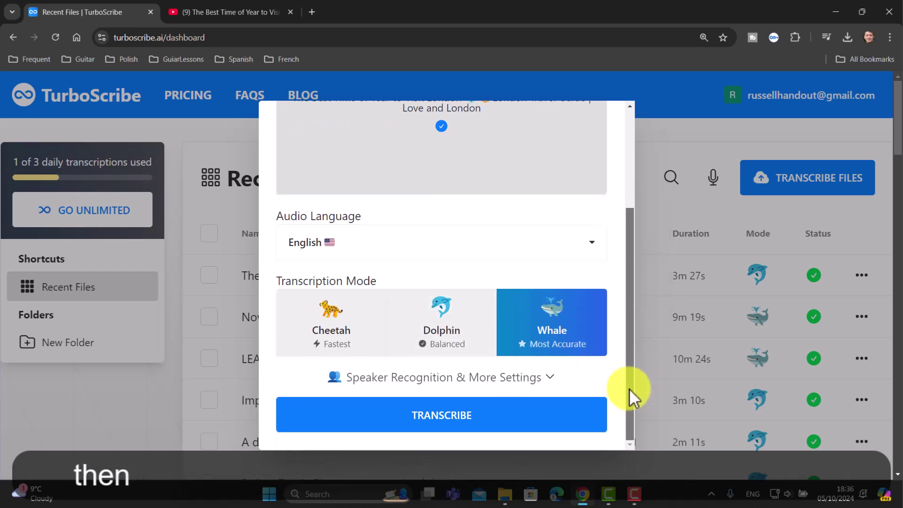
pyautogui.click(444, 416)
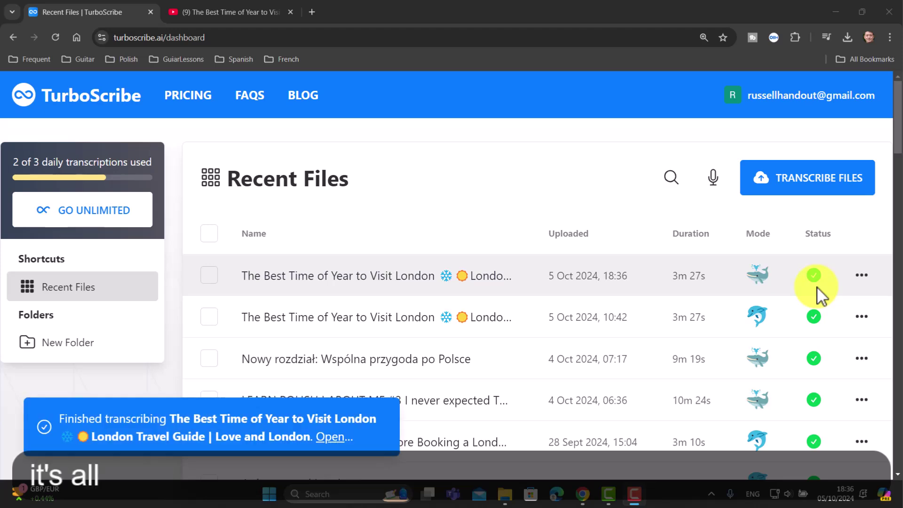
# Step: Open the new Whale transcript and scroll through its text and the Export/More panel
pyautogui.click(387, 277)
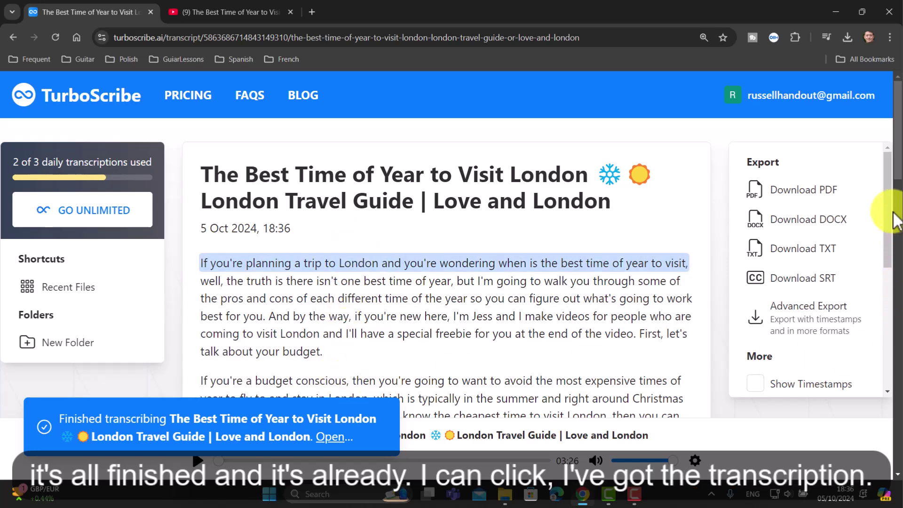
pyautogui.scroll(-1, 889, 216)
pyautogui.moveTo(894, 171); pyautogui.dragTo(896, 271)
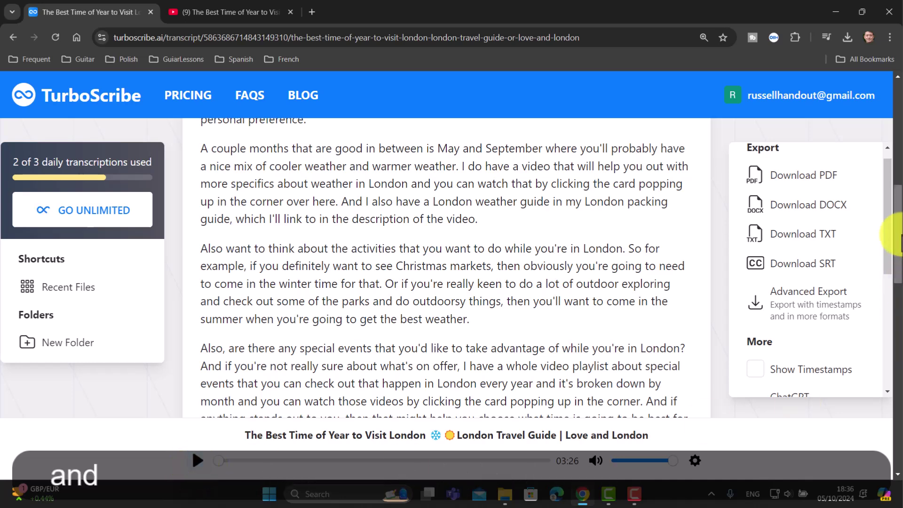
pyautogui.scroll(-1, 891, 221)
pyautogui.moveTo(892, 221); pyautogui.dragTo(896, 337)
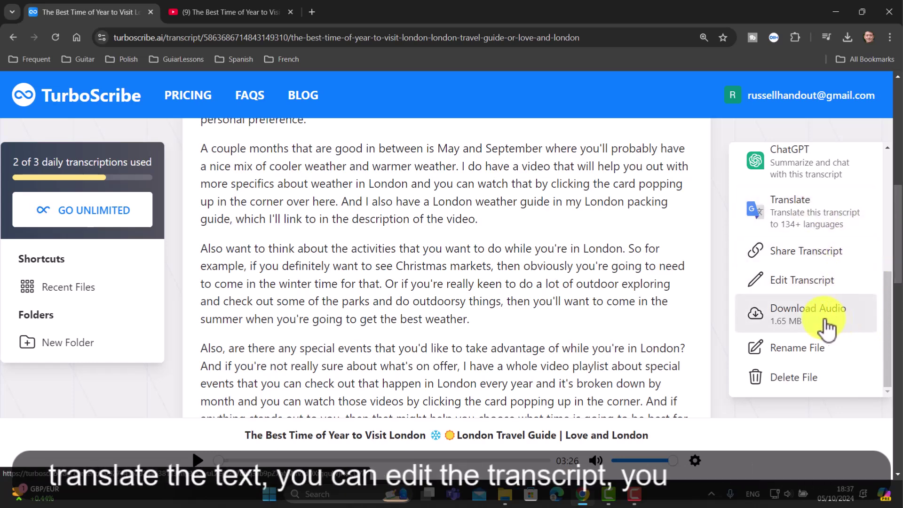
pyautogui.moveTo(889, 318); pyautogui.dragTo(888, 217)
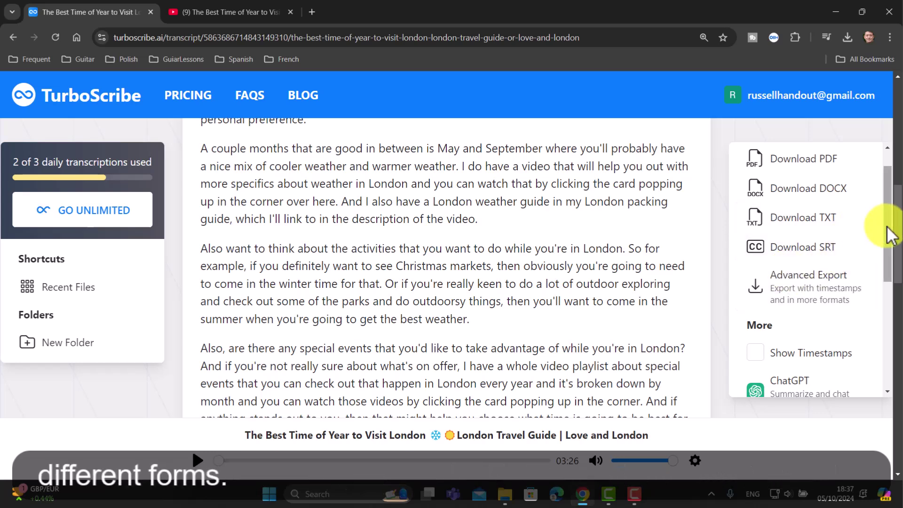
pyautogui.moveTo(889, 235); pyautogui.dragTo(889, 196)
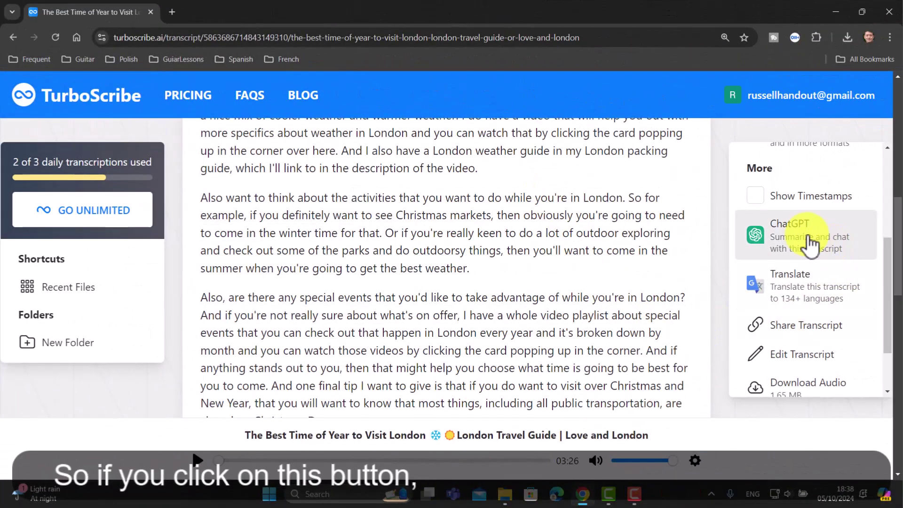
# Step: Launch ChatGPT from the transcript's More panel
pyautogui.click(810, 244)
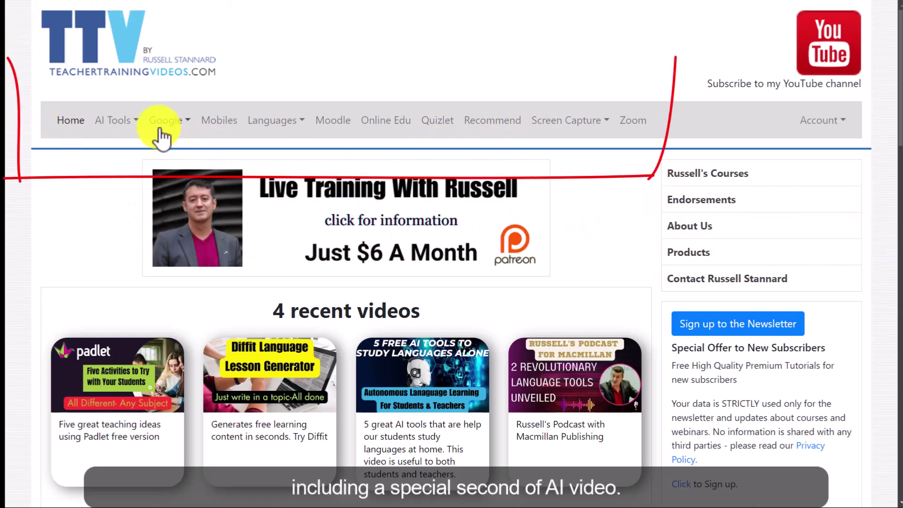
pyautogui.click(132, 124)
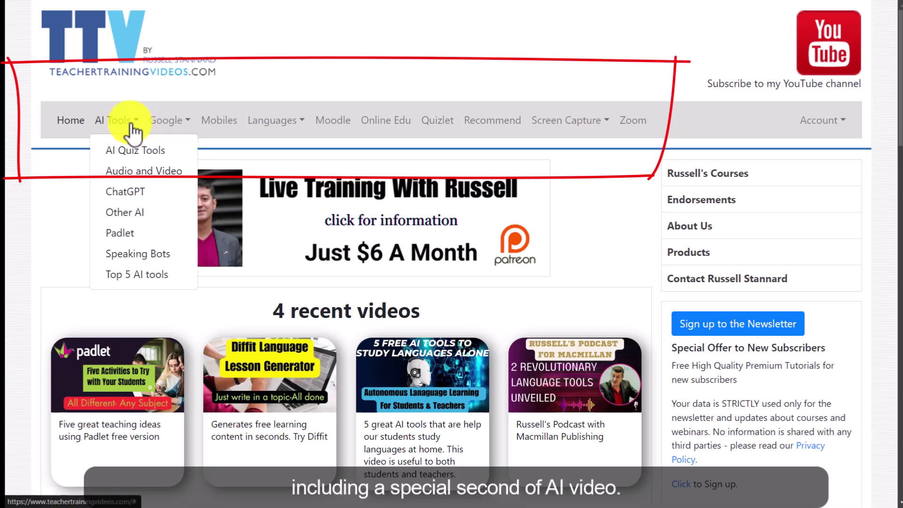
pyautogui.click(371, 61)
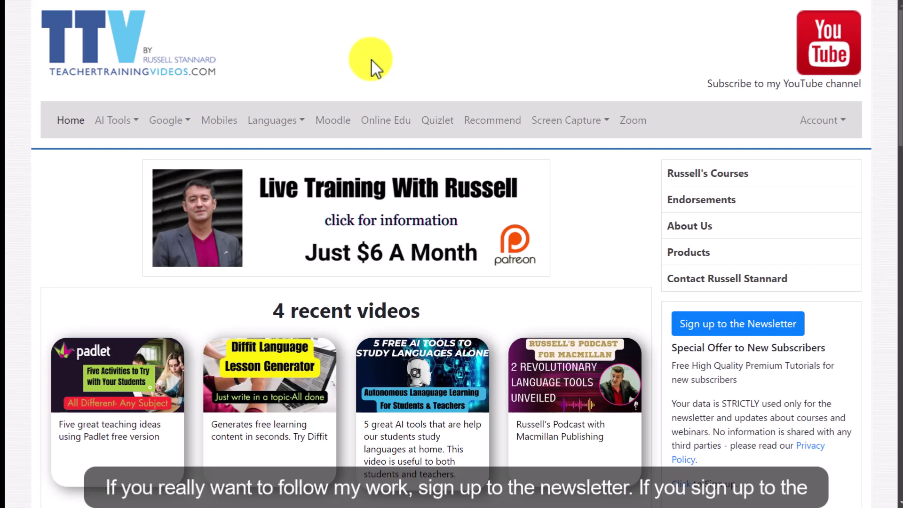